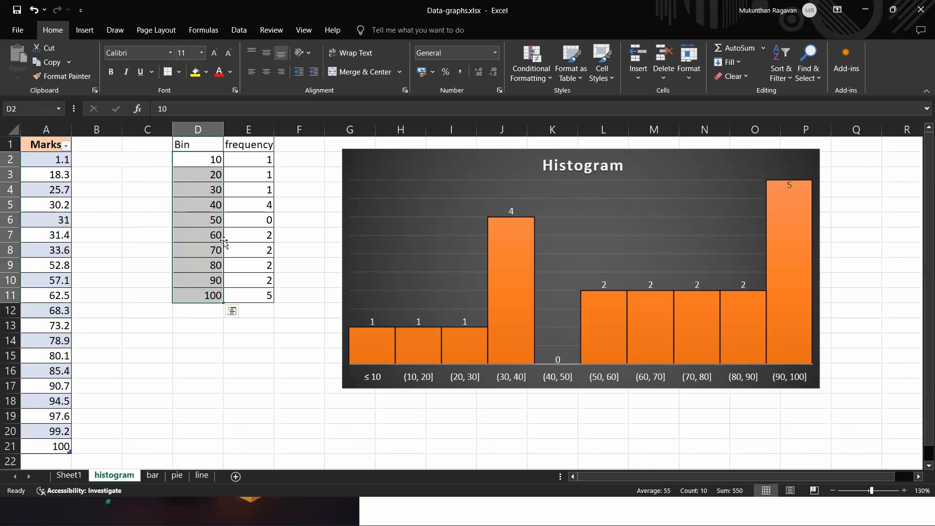
Clear the frequency values in E2:E11 and delete the existing histogram chart from the histogram sheet.
{"action": "left_click_drag", "start_coordinate": [261, 159], "coordinate": [256, 297]}
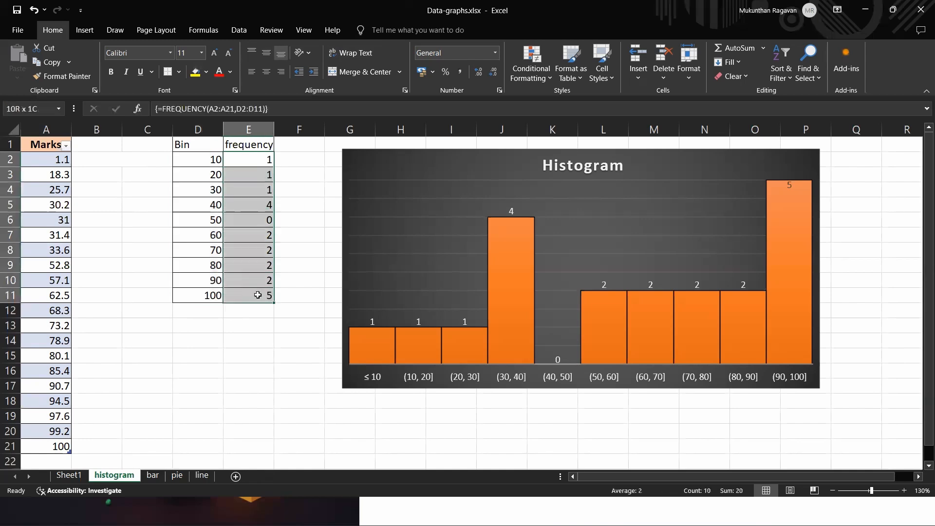
{"action": "left_click_drag", "start_coordinate": [246, 155], "coordinate": [248, 295]}
{"action": "left_click_drag", "start_coordinate": [253, 158], "coordinate": [278, 295]}
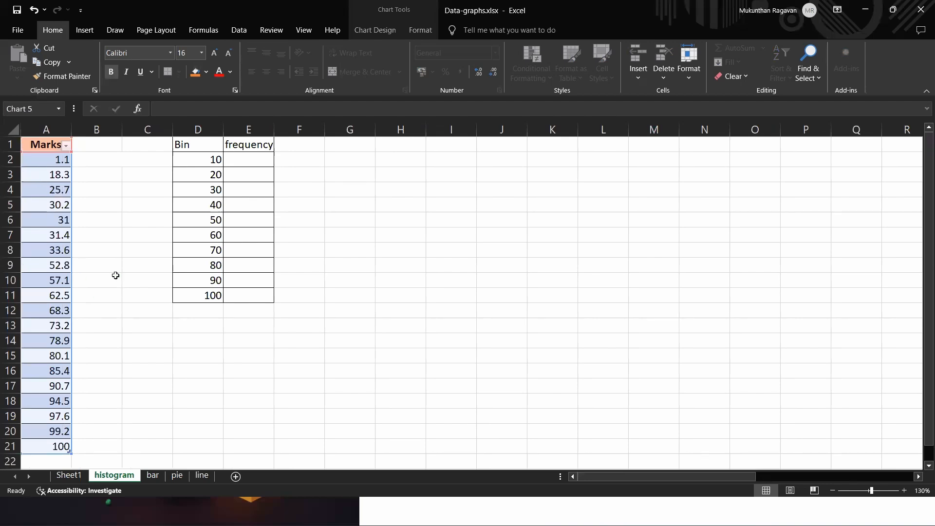
Fill E2:E11 with the array formula =FREQUENCY(A2:A21,D2:D11) to count the marks falling in each bin.
{"action": "left_click", "coordinate": [180, 220]}
{"action": "left_click_drag", "start_coordinate": [198, 160], "coordinate": [201, 295]}
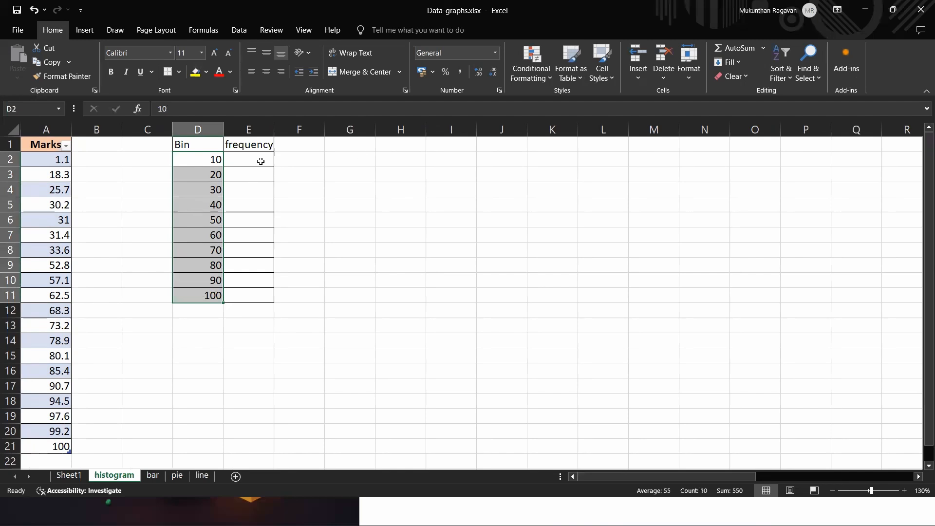
{"action": "left_click_drag", "start_coordinate": [261, 161], "coordinate": [255, 298]}
{"action": "left_click", "coordinate": [179, 107]}
{"action": "type", "text": "=fre"}
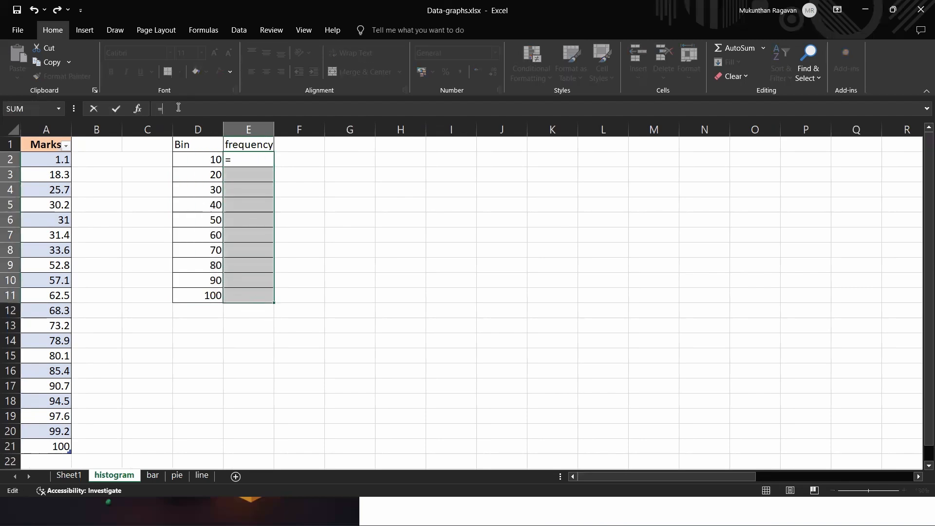
{"action": "key", "text": "Tab"}
{"action": "left_click_drag", "start_coordinate": [43, 159], "coordinate": [42, 447]}
{"action": "type", "text": ","}
{"action": "left_click_drag", "start_coordinate": [200, 160], "coordinate": [200, 299]}
{"action": "type", "text": ")"}
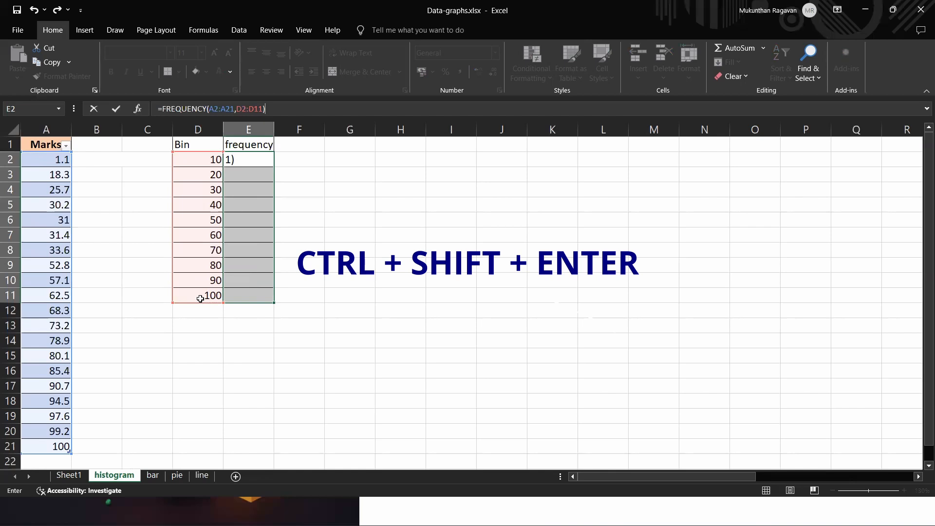
{"action": "key", "text": "ctrl+shift+Return"}
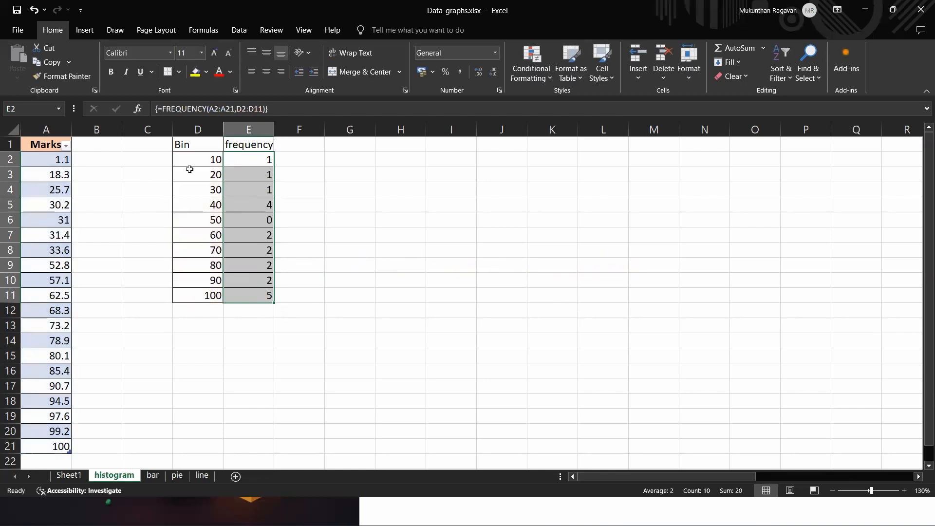
Check the calculated frequencies in the bin table against the marks in column A.
{"action": "left_click", "coordinate": [63, 163]}
{"action": "left_click", "coordinate": [243, 179]}
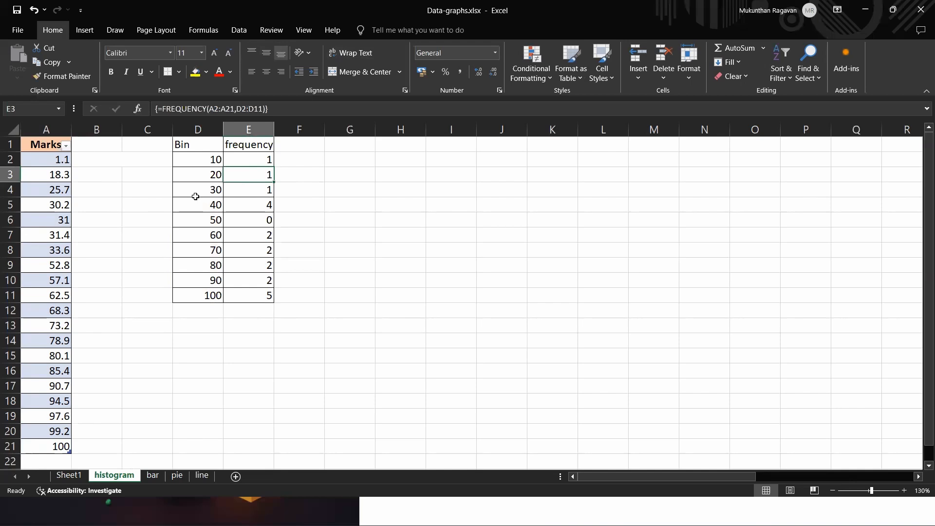
{"action": "left_click", "coordinate": [234, 190]}
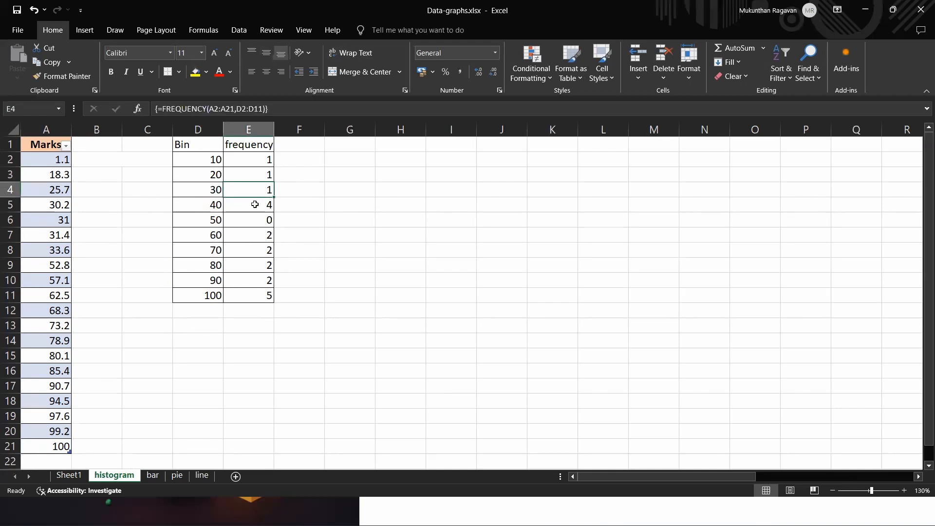
{"action": "left_click", "coordinate": [392, 236]}
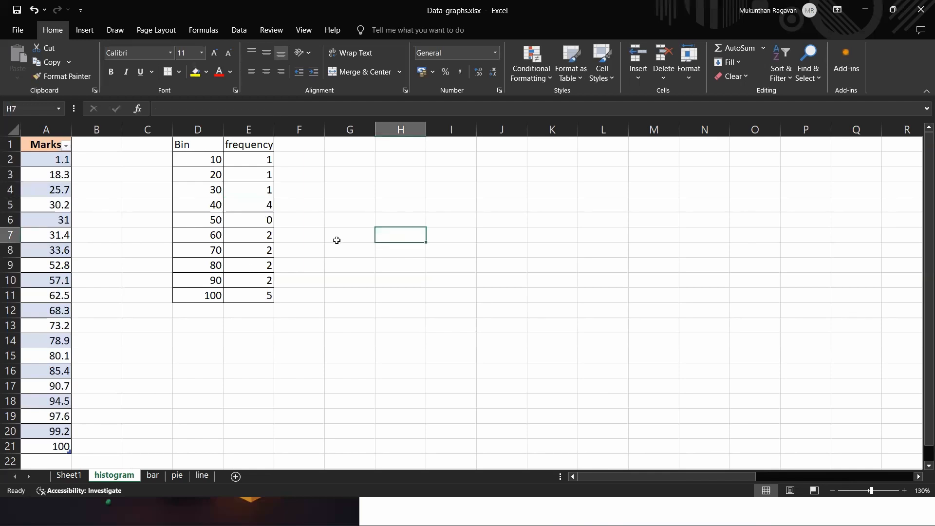
{"action": "left_click_drag", "start_coordinate": [188, 145], "coordinate": [246, 295]}
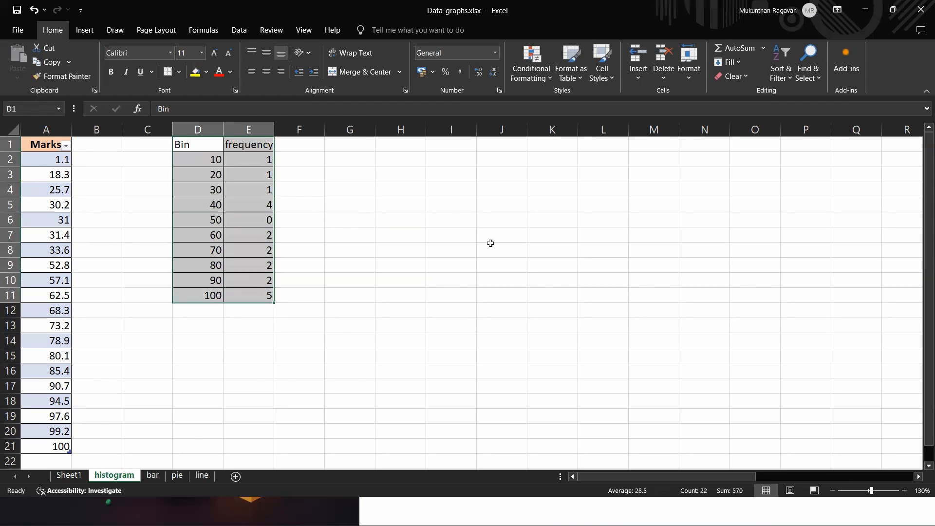
Insert a Histogram chart based on the Marks column.
{"action": "left_click", "coordinate": [45, 127]}
{"action": "left_click", "coordinate": [85, 30]}
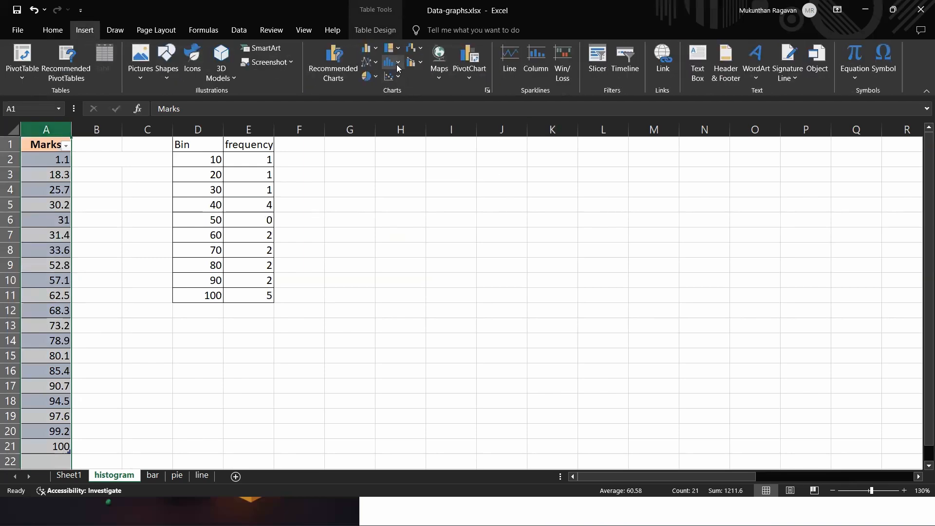
{"action": "left_click", "coordinate": [398, 67]}
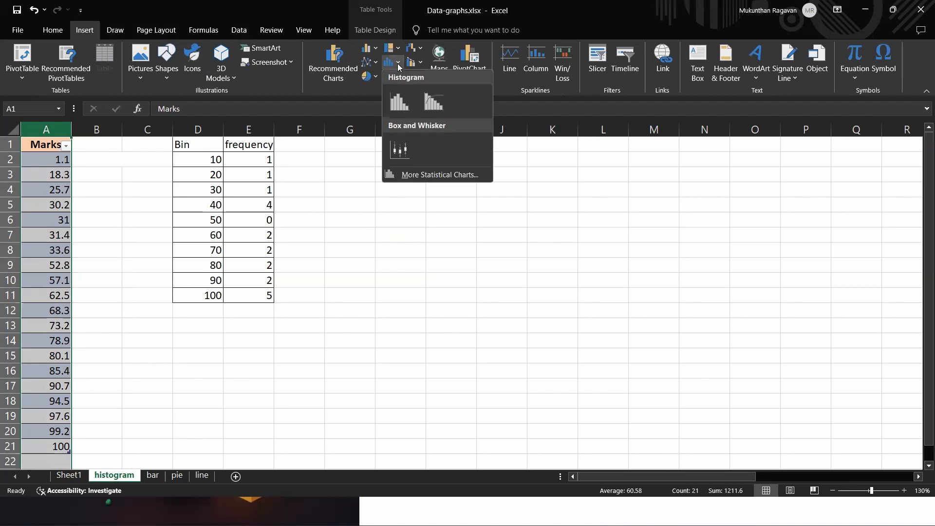
{"action": "left_click", "coordinate": [400, 106]}
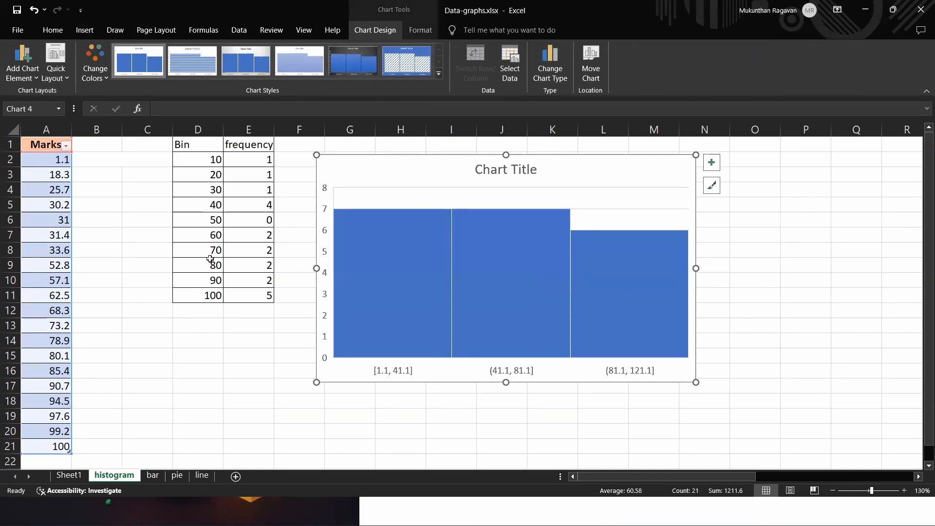
Set the bin width of the histogram's horizontal axis to 10.
{"action": "right_click", "coordinate": [444, 374]}
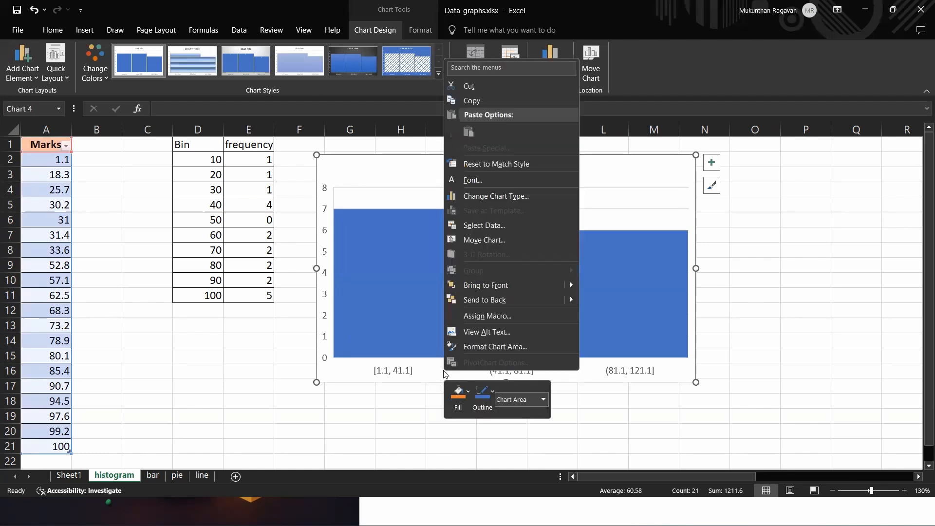
{"action": "left_click", "coordinate": [472, 345]}
{"action": "right_click", "coordinate": [555, 375]}
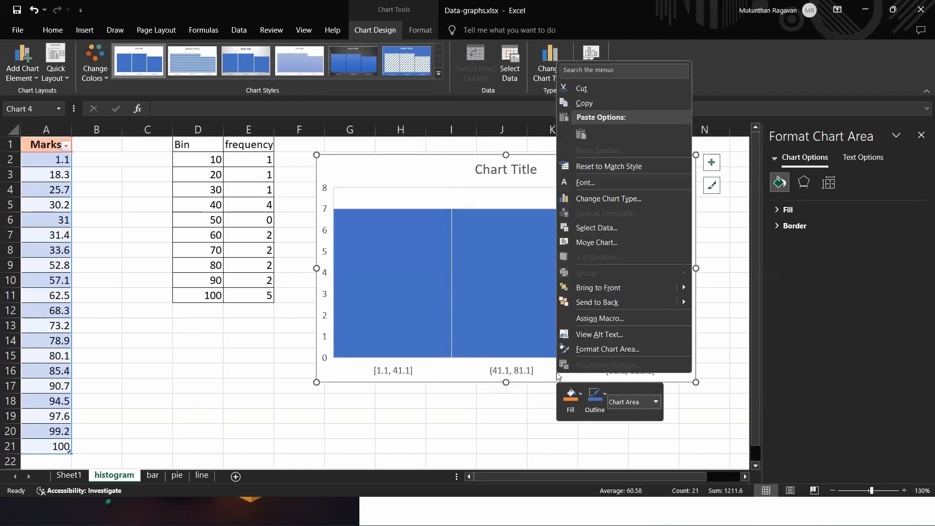
{"action": "right_click", "coordinate": [497, 368]}
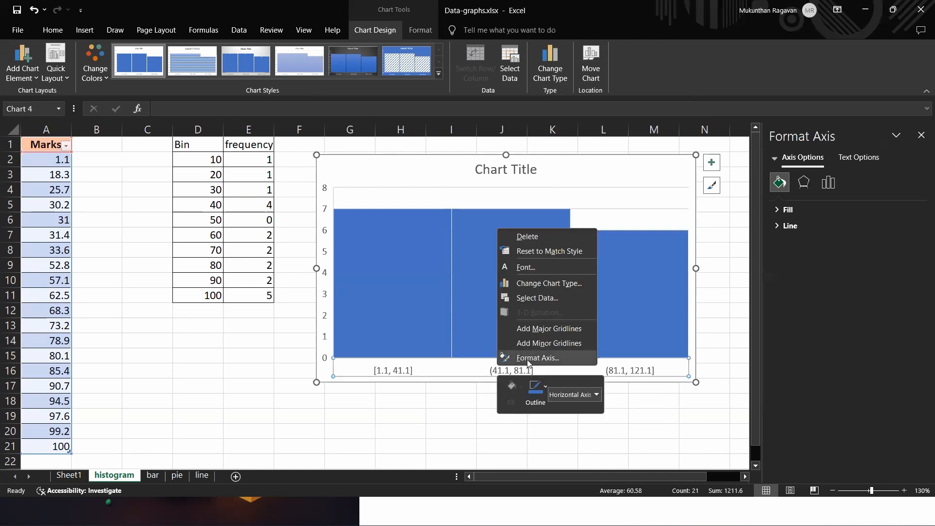
{"action": "left_click", "coordinate": [528, 358]}
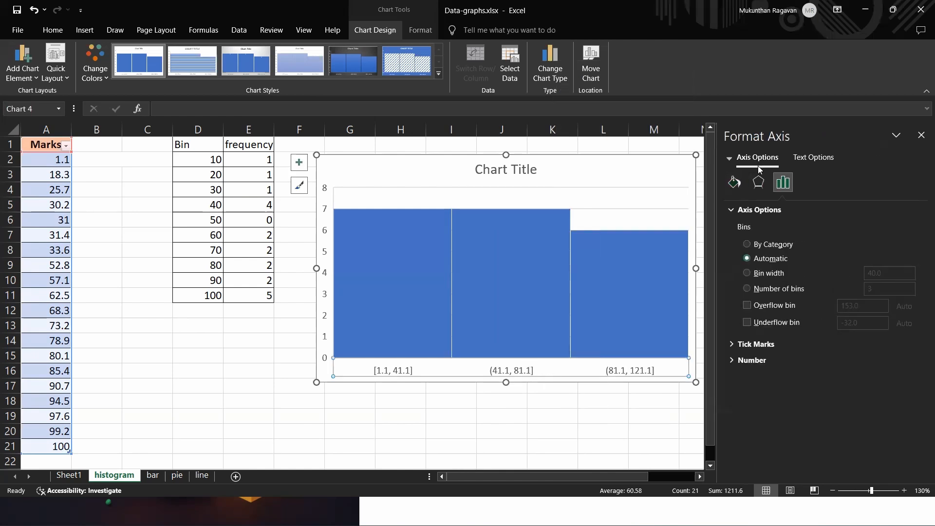
{"action": "left_click", "coordinate": [733, 163]}
{"action": "left_click", "coordinate": [749, 175]}
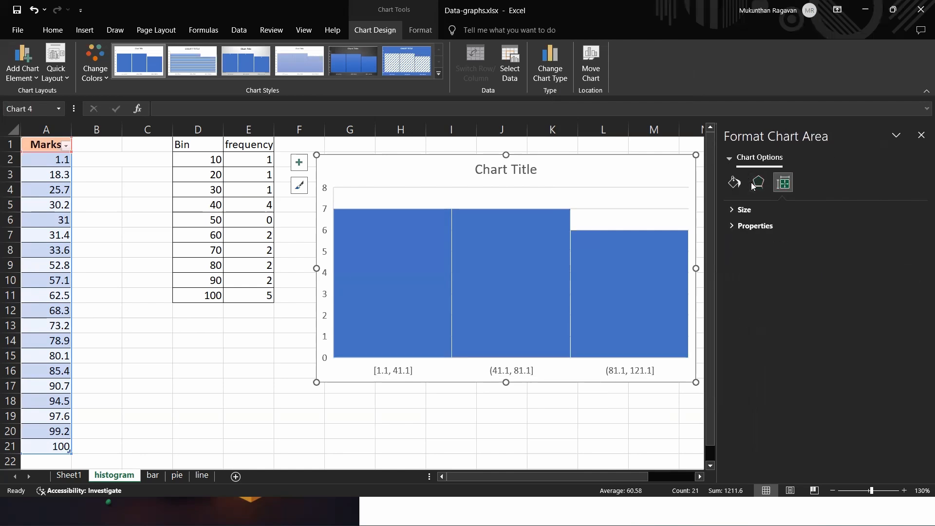
{"action": "left_click", "coordinate": [730, 158]}
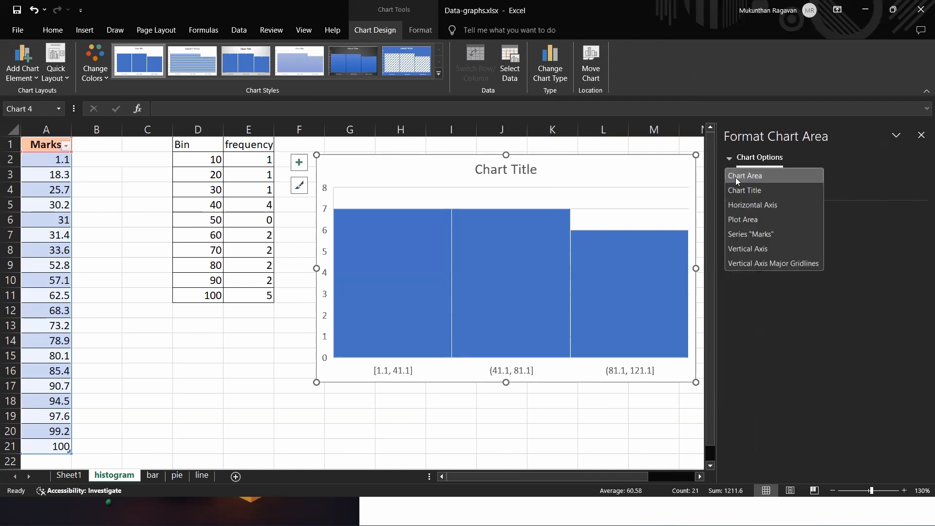
{"action": "left_click", "coordinate": [736, 204]}
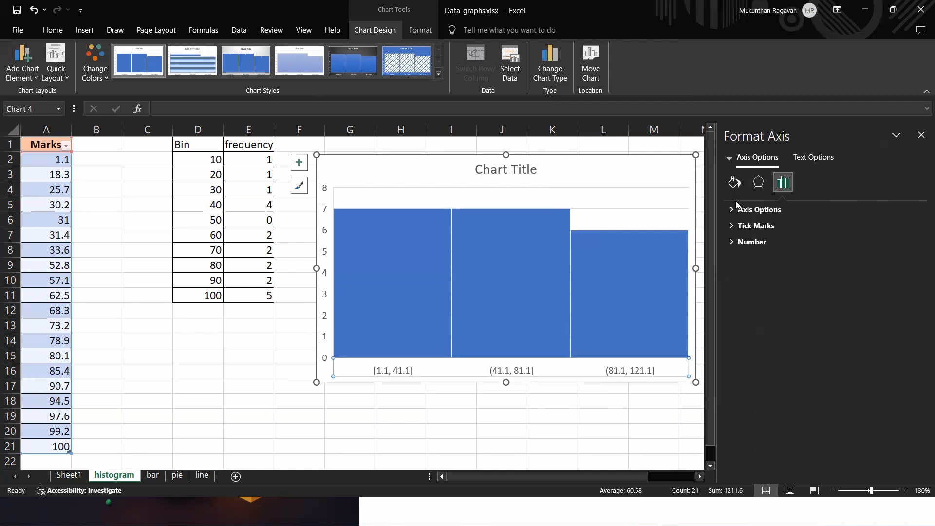
{"action": "left_click", "coordinate": [730, 211]}
{"action": "left_click", "coordinate": [769, 273]}
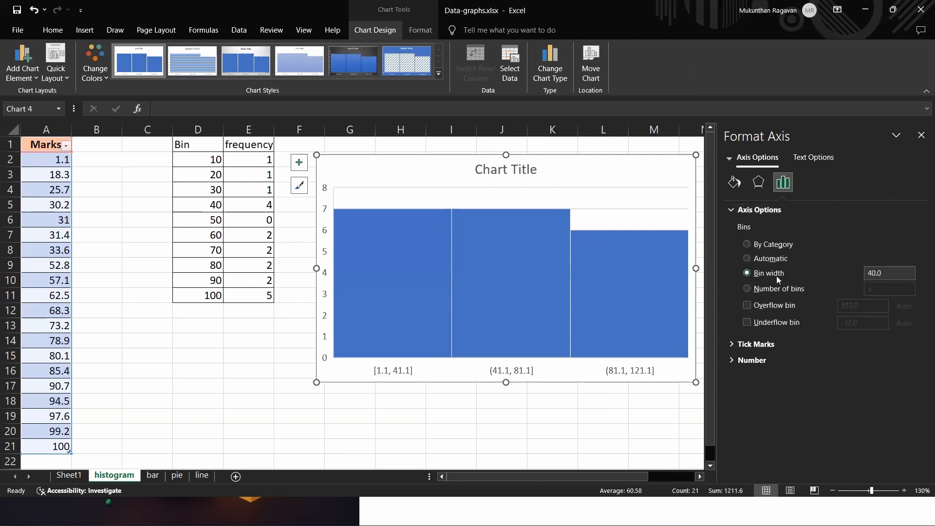
{"action": "type", "text": "10"}
{"action": "key", "text": "Return"}
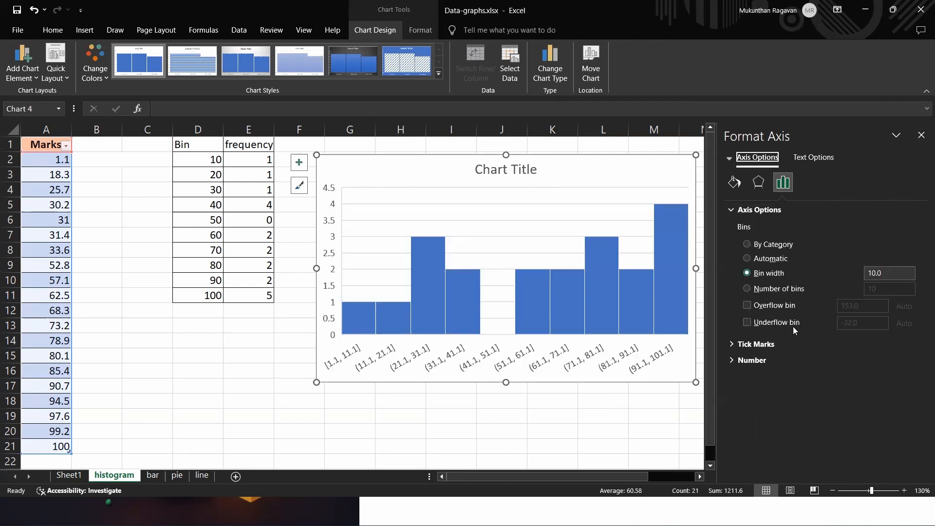
Enable the horizontal axis's overflow bin at 100 and underflow bin at 10.
{"action": "left_click", "coordinate": [747, 305]}
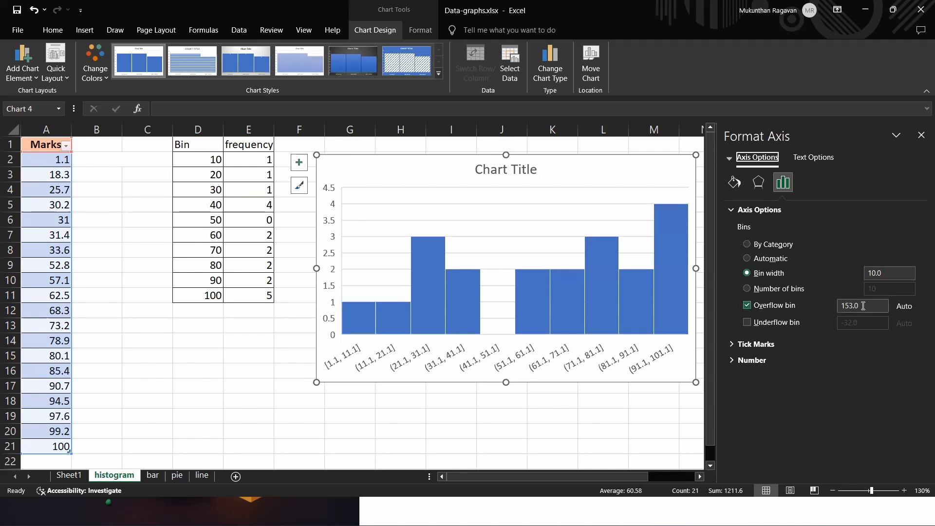
{"action": "left_click_drag", "start_coordinate": [863, 306], "coordinate": [836, 307]}
{"action": "type", "text": "100"}
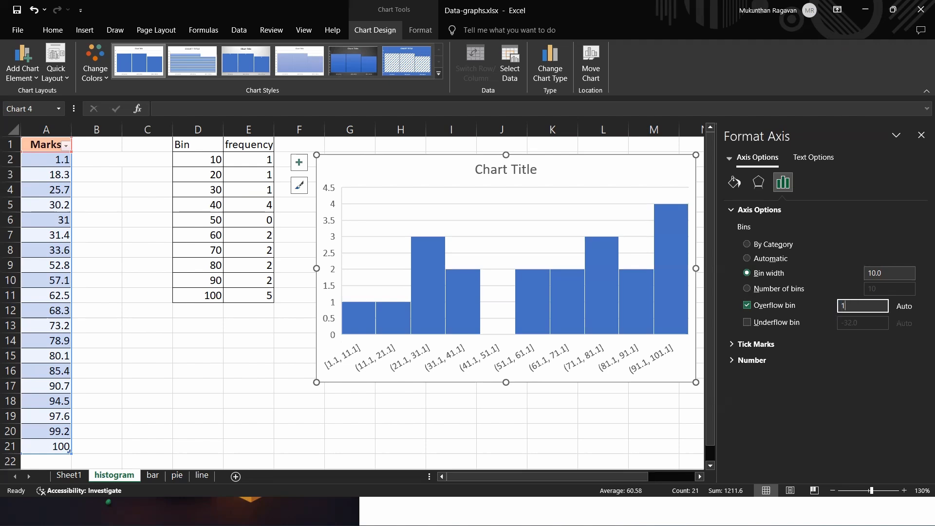
{"action": "key", "text": "Return"}
{"action": "left_click", "coordinate": [759, 323]}
{"action": "left_click_drag", "start_coordinate": [863, 323], "coordinate": [828, 324]}
{"action": "type", "text": "10"}
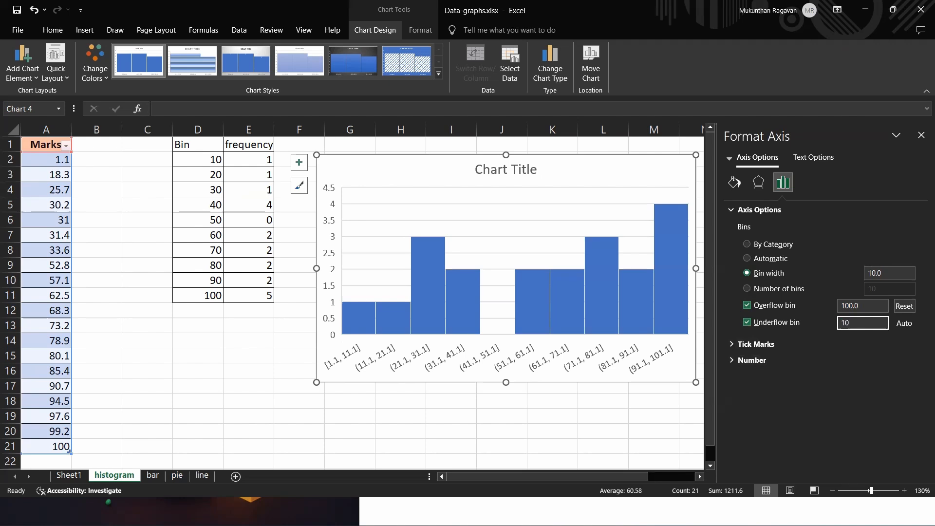
{"action": "key", "text": "Return"}
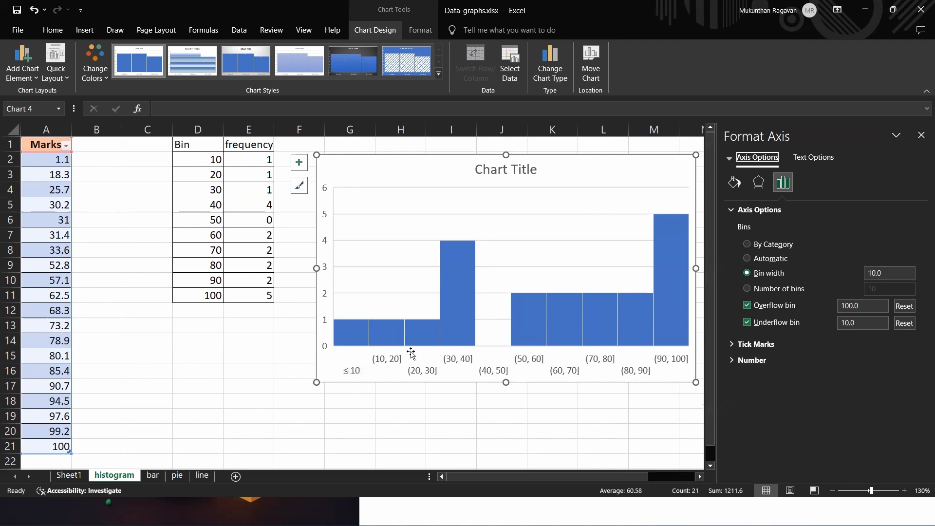
Add data labels to the histogram's bars.
{"action": "mouse_move", "coordinate": [377, 346]}
{"action": "right_click", "coordinate": [349, 310]}
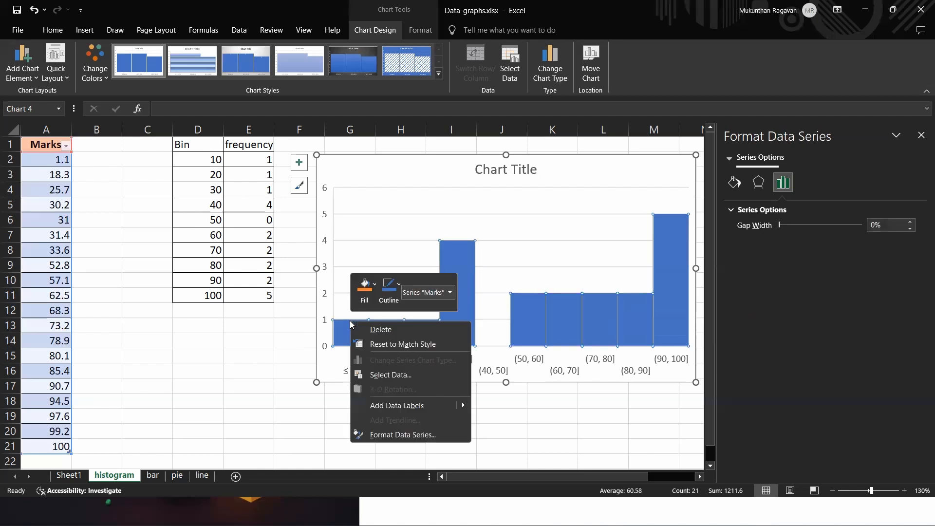
{"action": "left_click", "coordinate": [389, 402]}
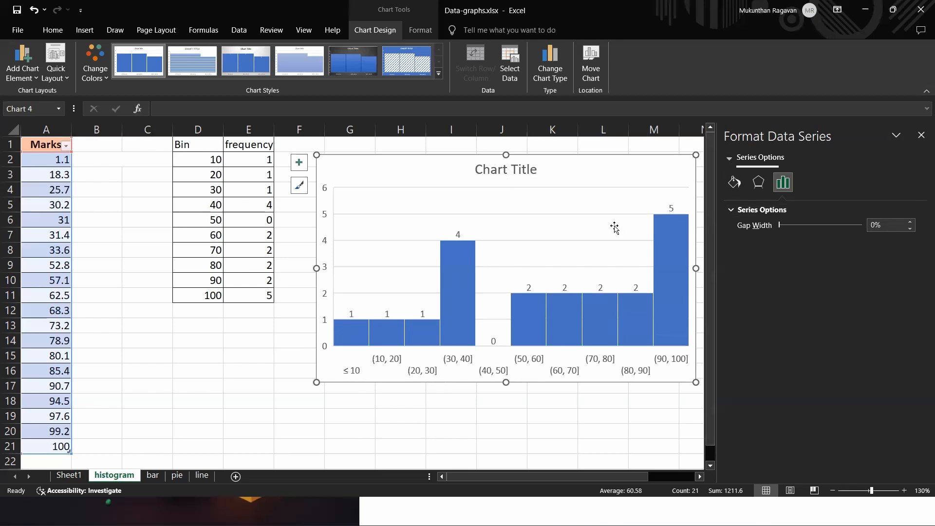
Apply the dark gray gradient chart style to the histogram and enlarge the chart to extend across column P.
{"action": "right_click", "coordinate": [607, 181]}
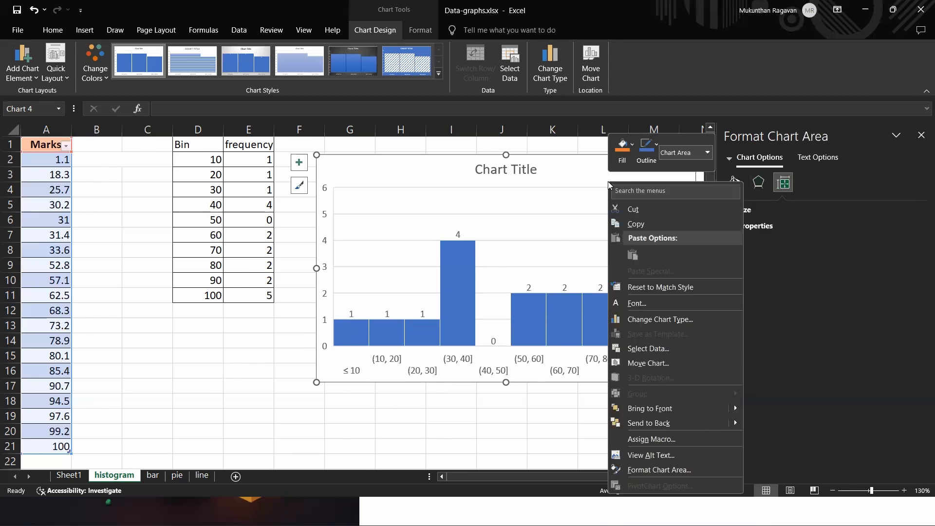
{"action": "left_click", "coordinate": [559, 224]}
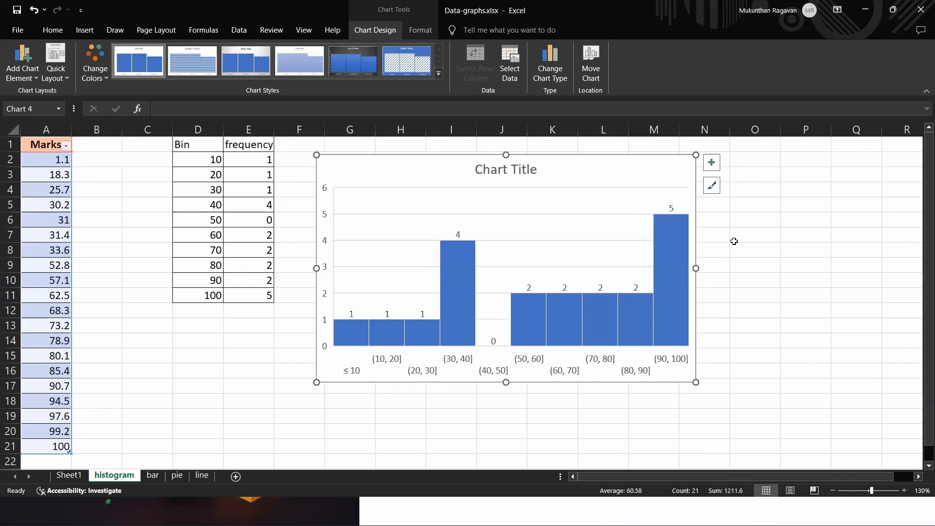
{"action": "left_click", "coordinate": [712, 187]}
{"action": "left_click", "coordinate": [601, 429]}
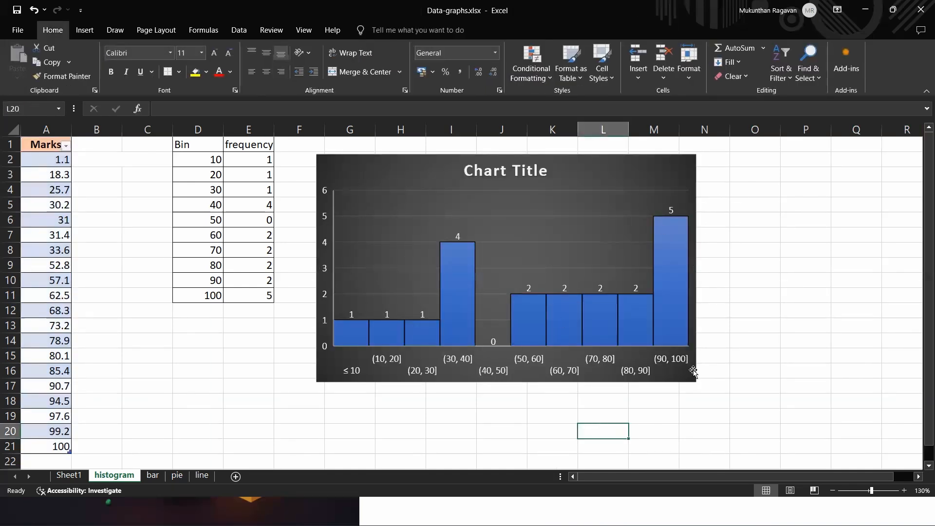
{"action": "left_click", "coordinate": [697, 385]}
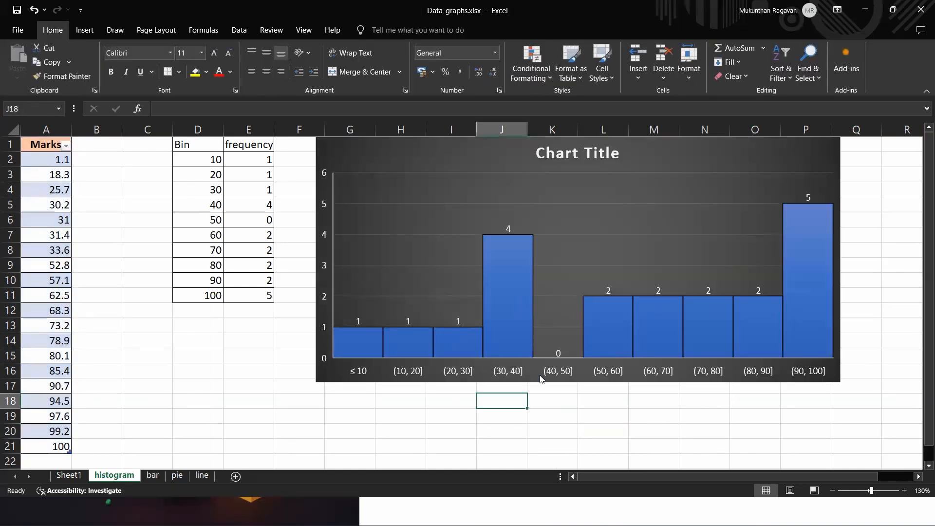
Review the histogram description and usage notes on Sheet1, ending back on the histogram sheet.
{"action": "left_click", "coordinate": [68, 476]}
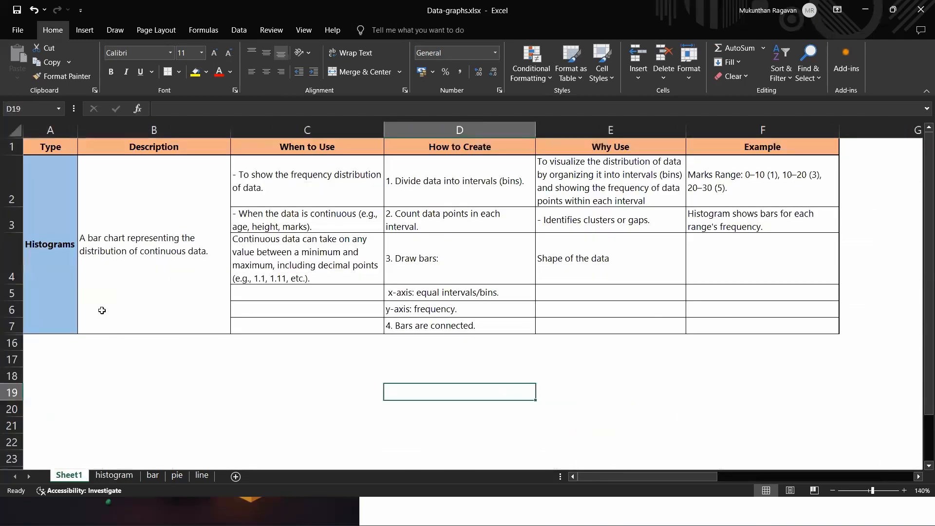
{"action": "left_click", "coordinate": [104, 297]}
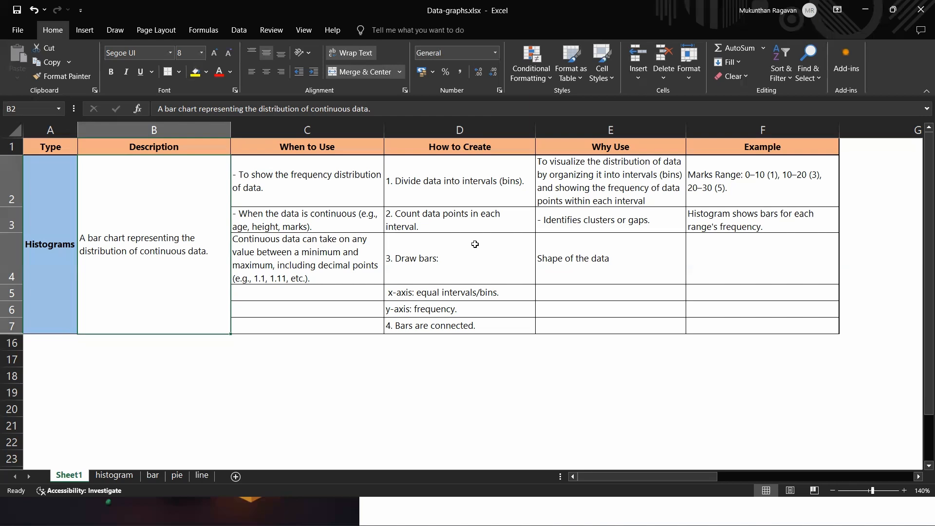
{"action": "key", "text": "ctrl+Page_Down"}
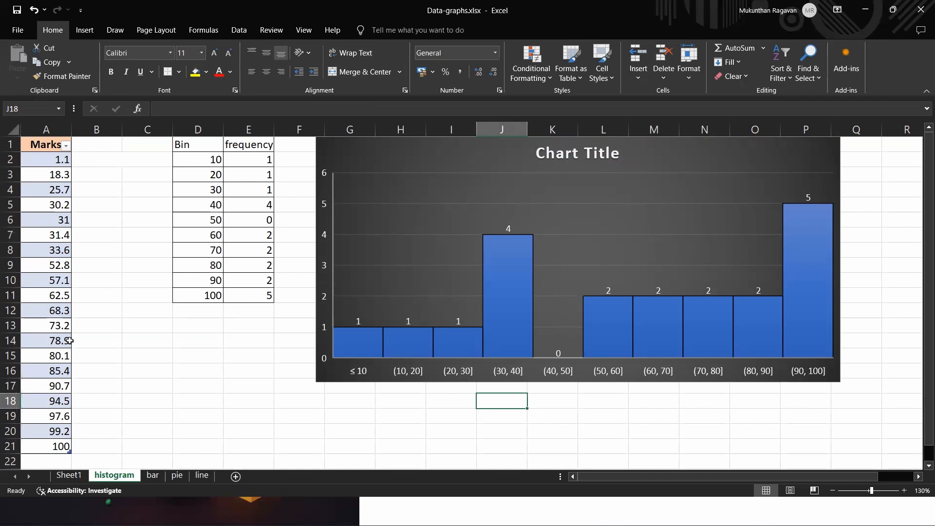
Review the bin values in D2:D11 and the frequency array formula in E2:E11.
{"action": "left_click_drag", "start_coordinate": [202, 161], "coordinate": [195, 295]}
{"action": "left_click_drag", "start_coordinate": [248, 160], "coordinate": [252, 288]}
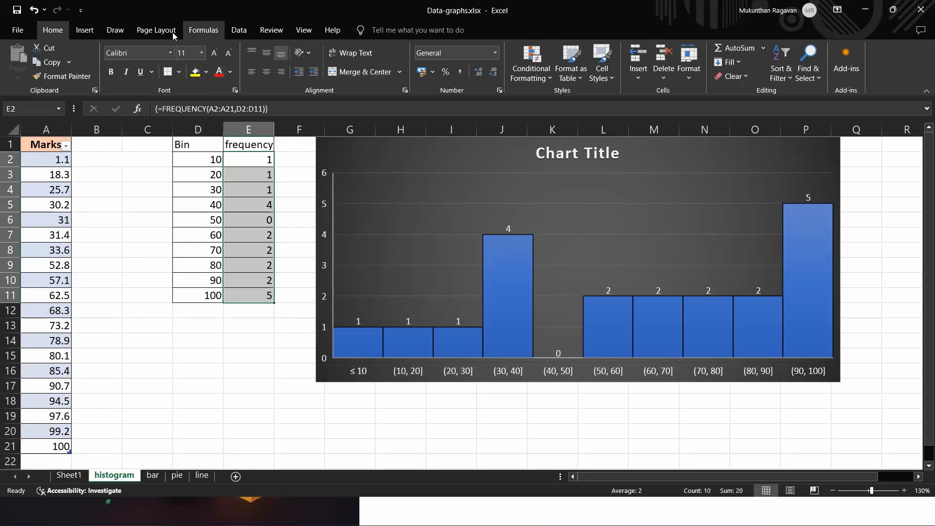
Select the marks in A2:A21 and view the available statistical chart types, including the histogram.
{"action": "left_click", "coordinate": [85, 31]}
{"action": "left_click", "coordinate": [37, 137]}
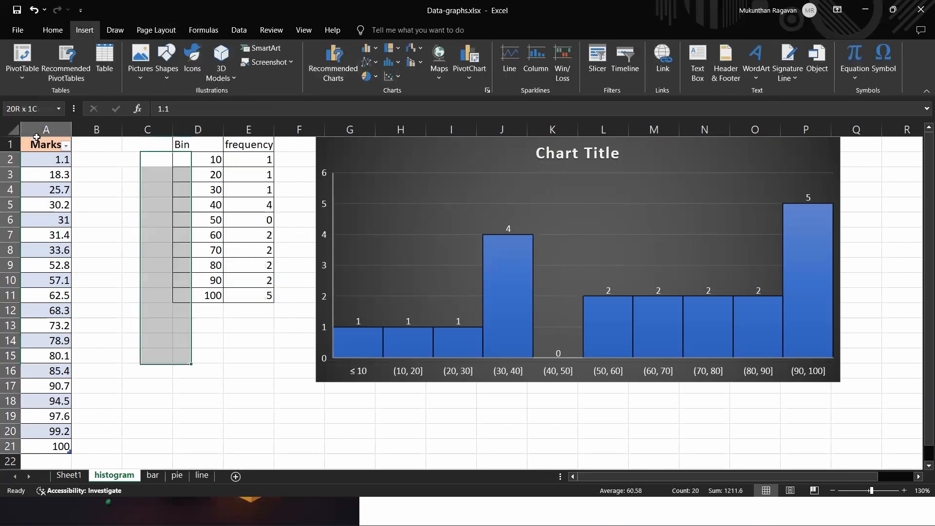
{"action": "left_click", "coordinate": [398, 63]}
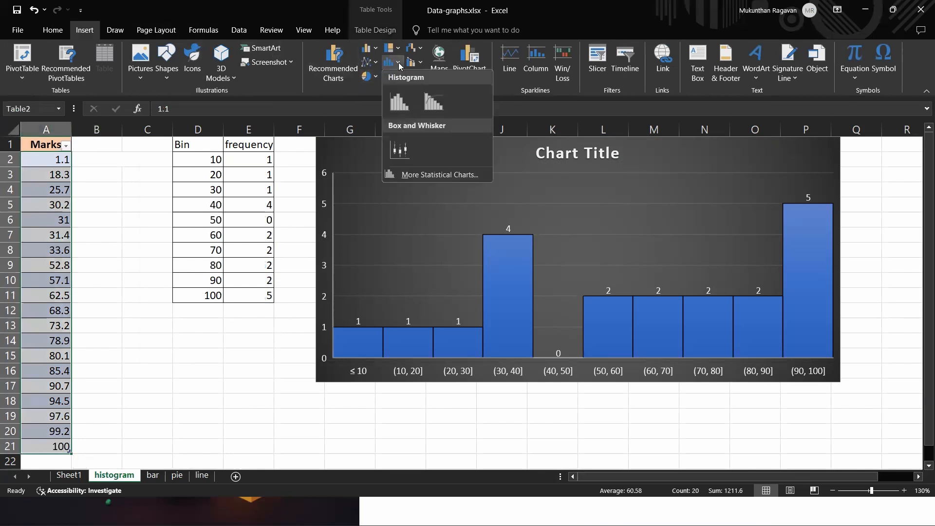
{"action": "left_click", "coordinate": [400, 90]}
Review the bin width, overflow bin and underflow bin settings of the histogram's horizontal axis.
{"action": "right_click", "coordinate": [534, 373]}
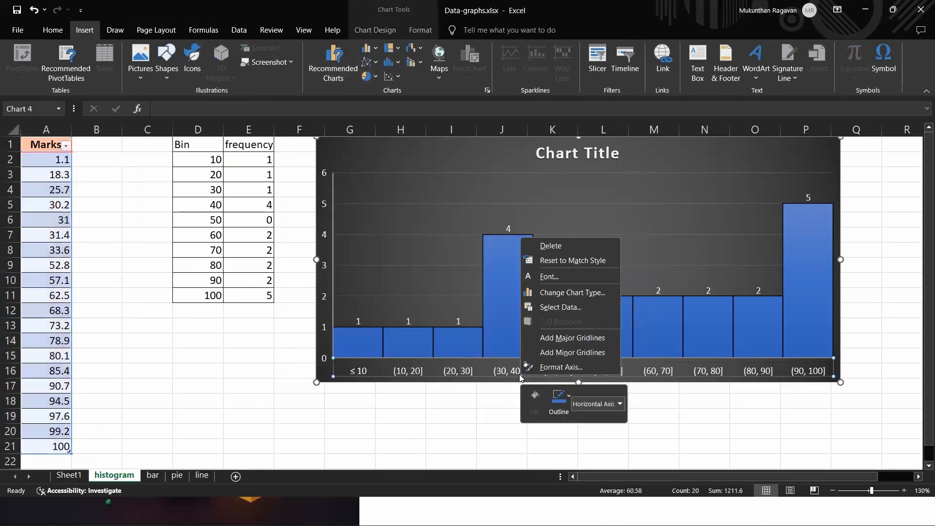
{"action": "left_click", "coordinate": [560, 371]}
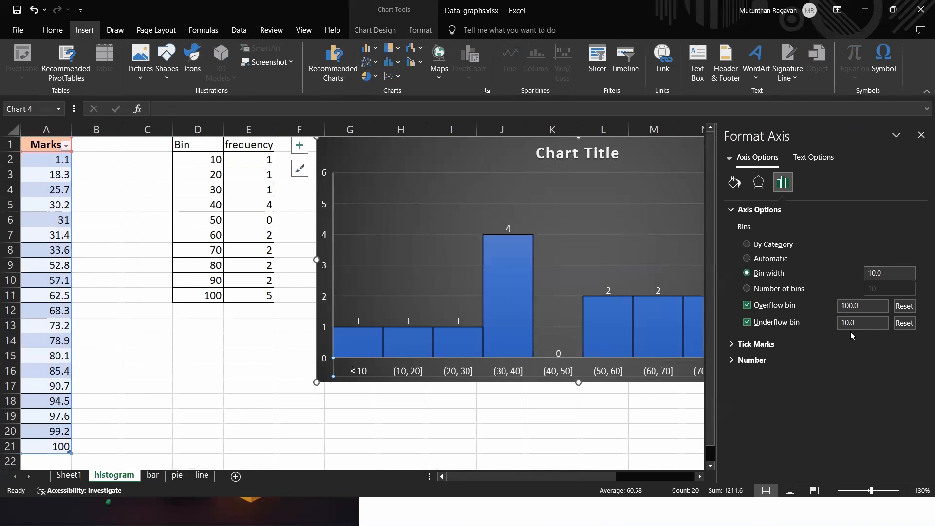
{"action": "left_click", "coordinate": [921, 135]}
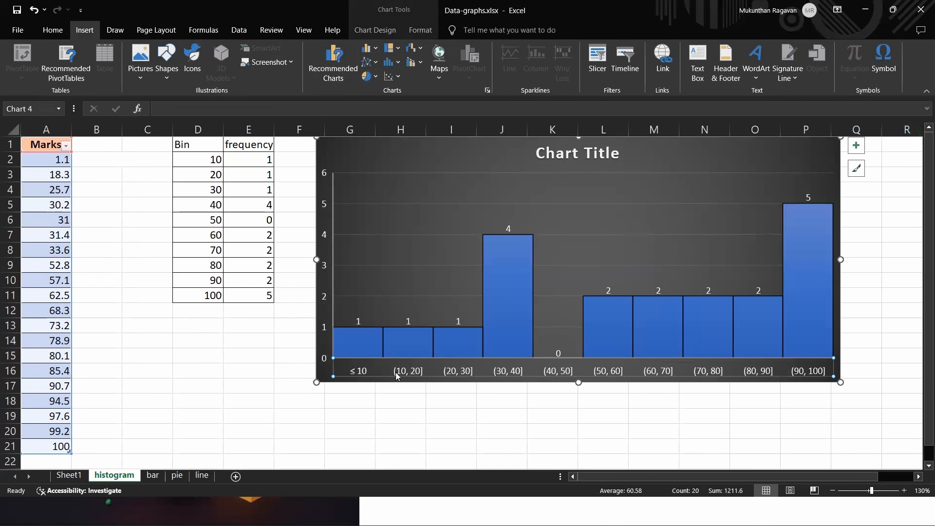